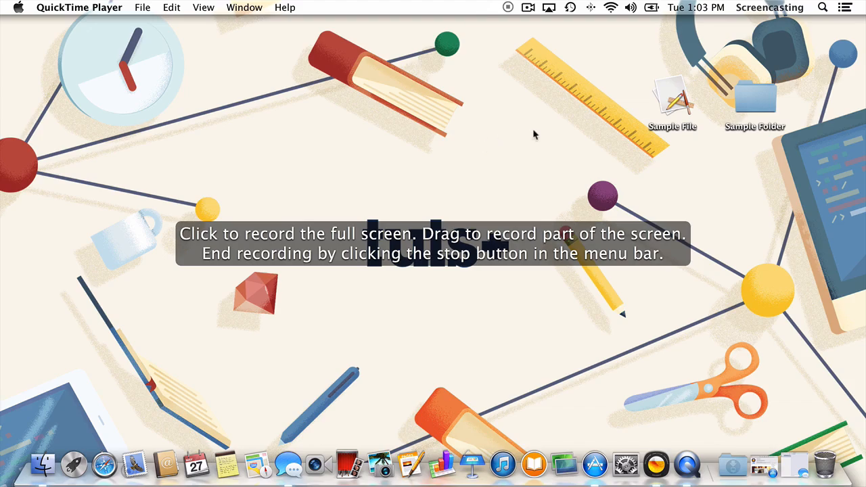
Step: Record only the desktop area around Sample File and Sample Folder while moving the file into the folder, and stop the recording
{"action": "left_click_drag", "start_coordinate": [615, 59], "coordinate": [679, 106]}
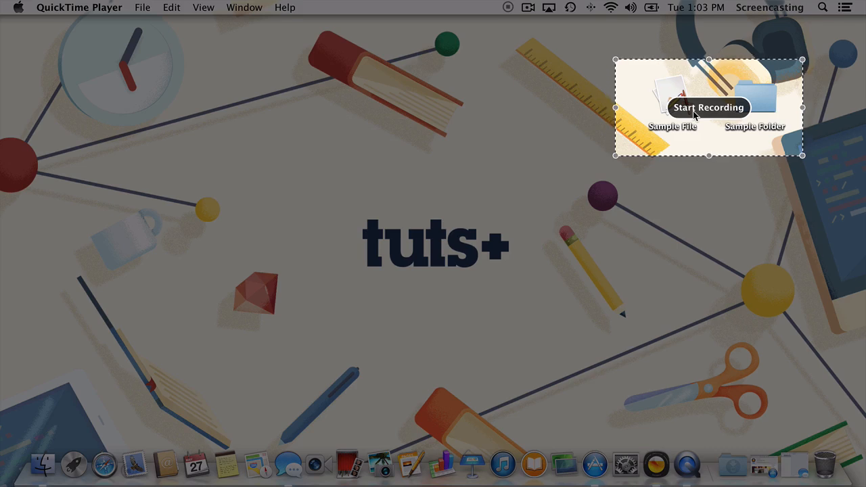
{"action": "left_click", "coordinate": [695, 115]}
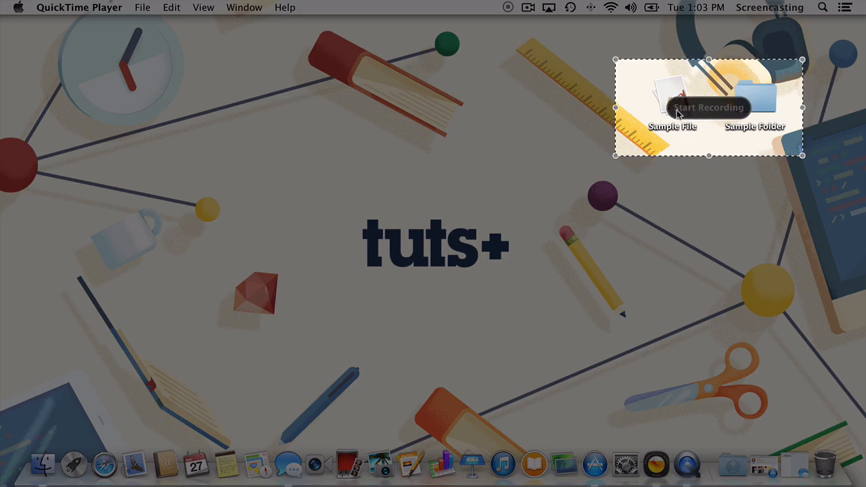
{"action": "left_click", "coordinate": [666, 107]}
{"action": "left_click_drag", "start_coordinate": [666, 107], "coordinate": [753, 103]}
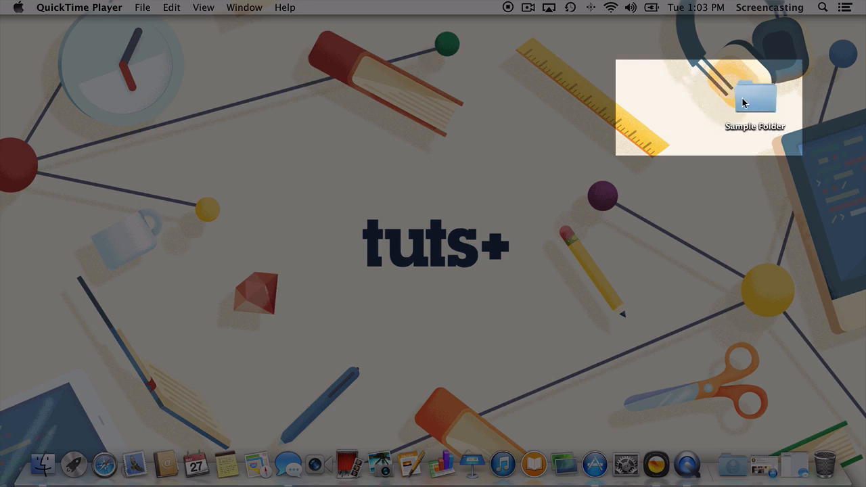
{"action": "left_click", "coordinate": [508, 8]}
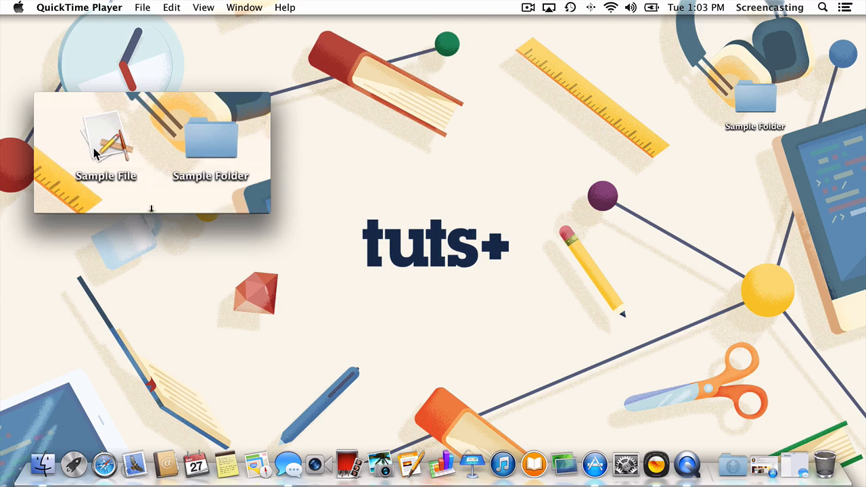
Step: Trim the unneeded end off the new recording and enlarge its playback window
{"action": "left_click", "coordinate": [168, 6]}
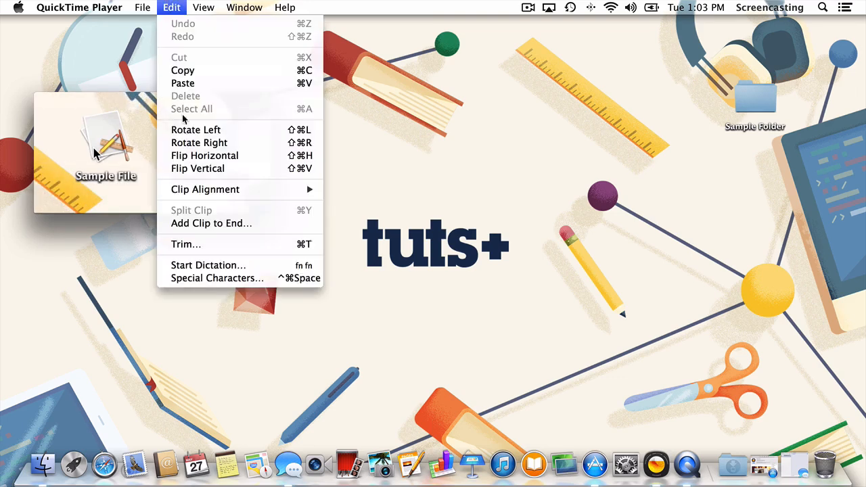
{"action": "left_click", "coordinate": [208, 244]}
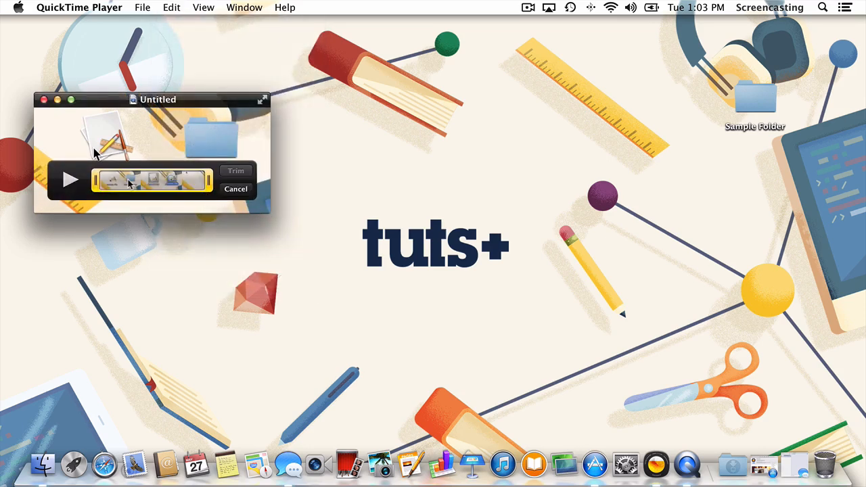
{"action": "left_click_drag", "start_coordinate": [209, 182], "coordinate": [174, 190]}
{"action": "left_click", "coordinate": [226, 173]}
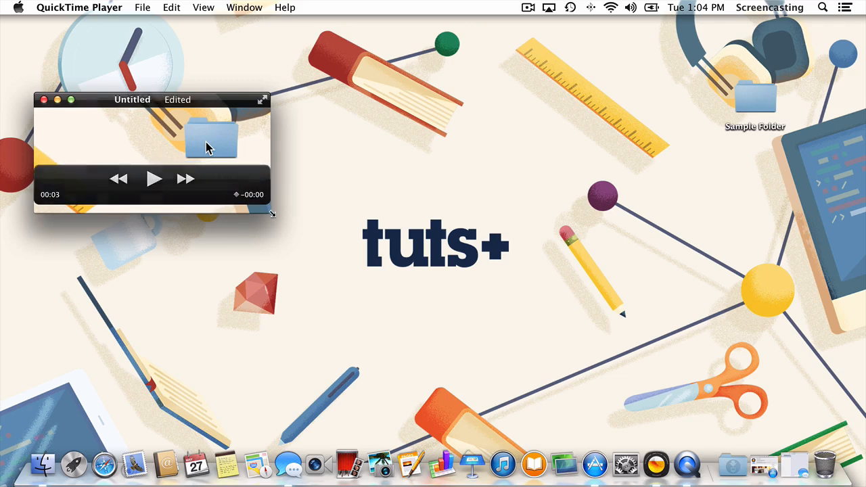
{"action": "left_click_drag", "start_coordinate": [266, 211], "coordinate": [480, 354]}
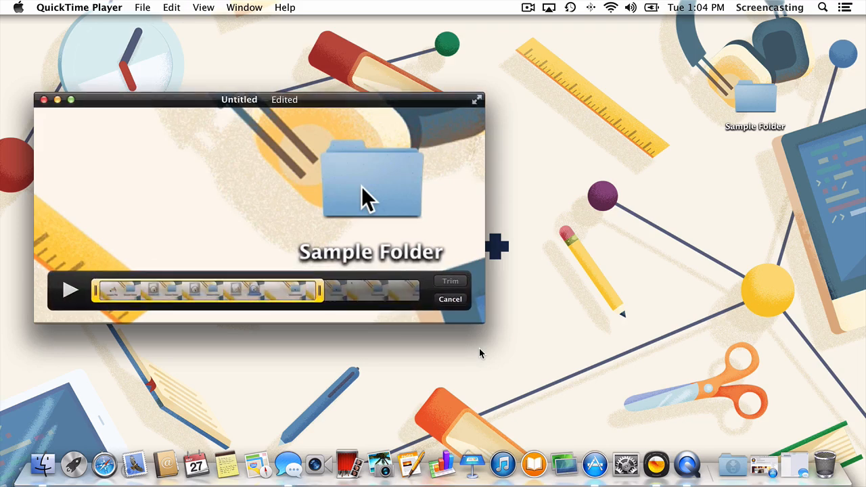
{"action": "left_click", "coordinate": [442, 305]}
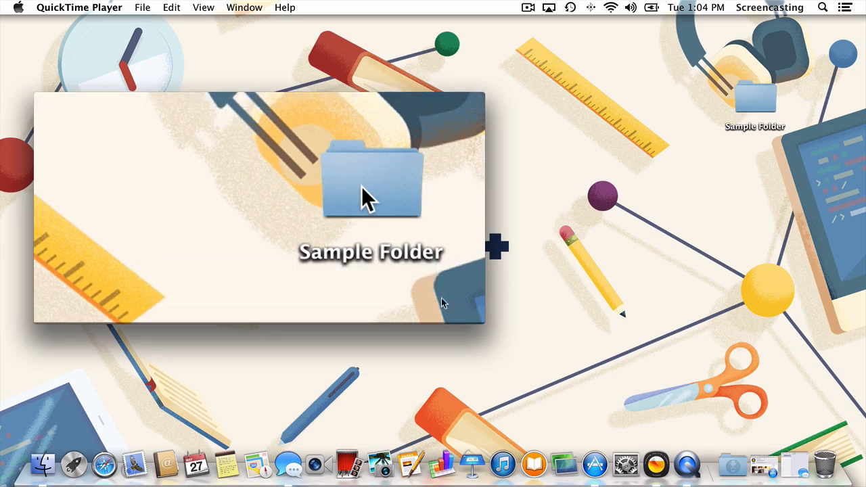
Step: Save the trimmed recording as Screencast in Documents and quit QuickTime Player
{"action": "left_click", "coordinate": [141, 6]}
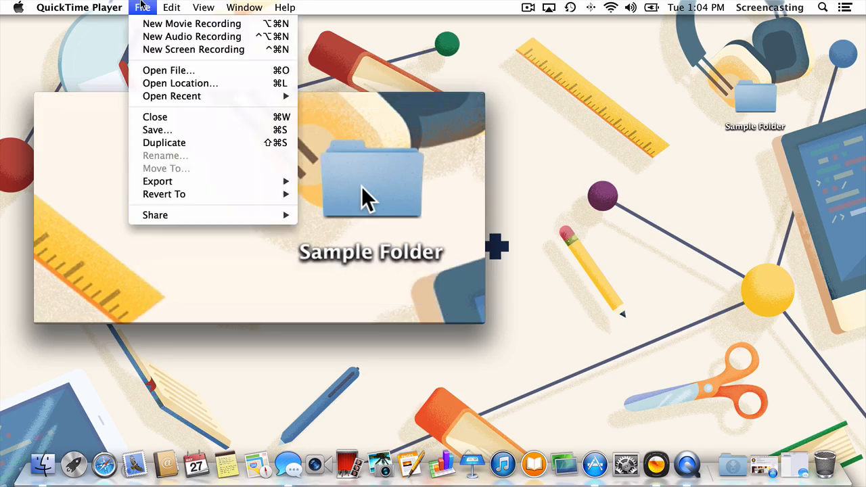
{"action": "left_click", "coordinate": [158, 129]}
{"action": "type", "text": "Screencast"}
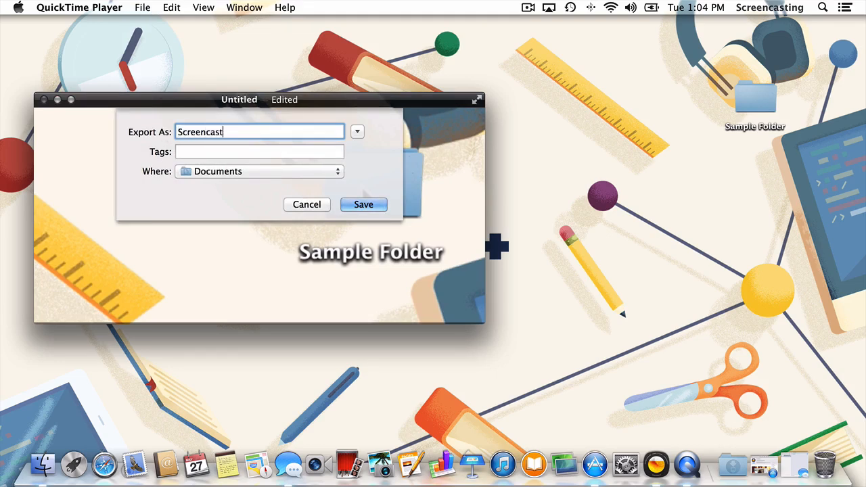
{"action": "key", "text": "Return"}
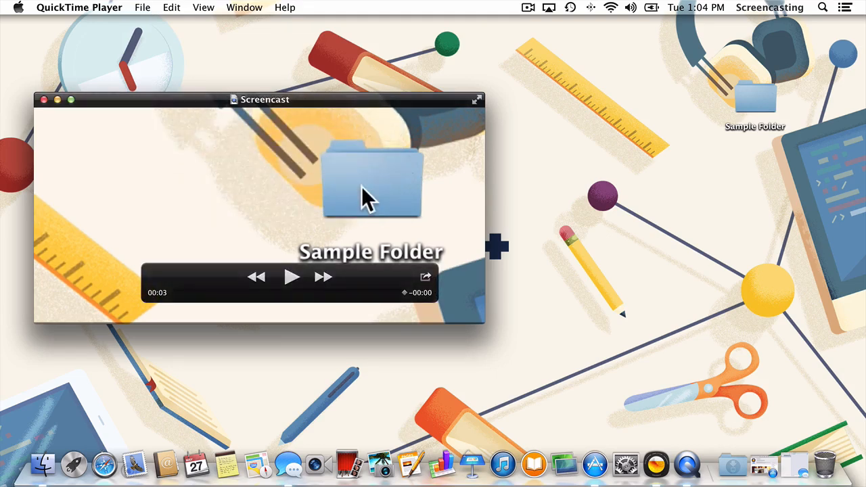
{"action": "key", "text": "super+q"}
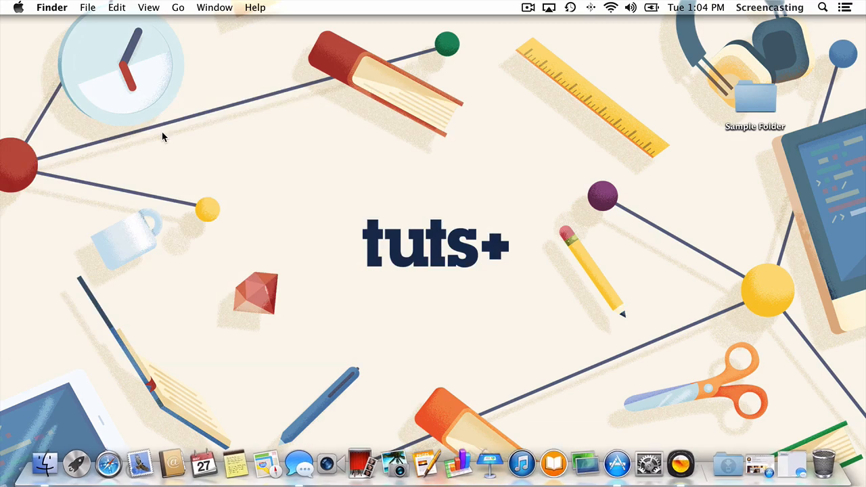
Step: Switch to the App Store to look over the GIF Brewery product page, and quit the store
{"action": "left_click", "coordinate": [762, 465]}
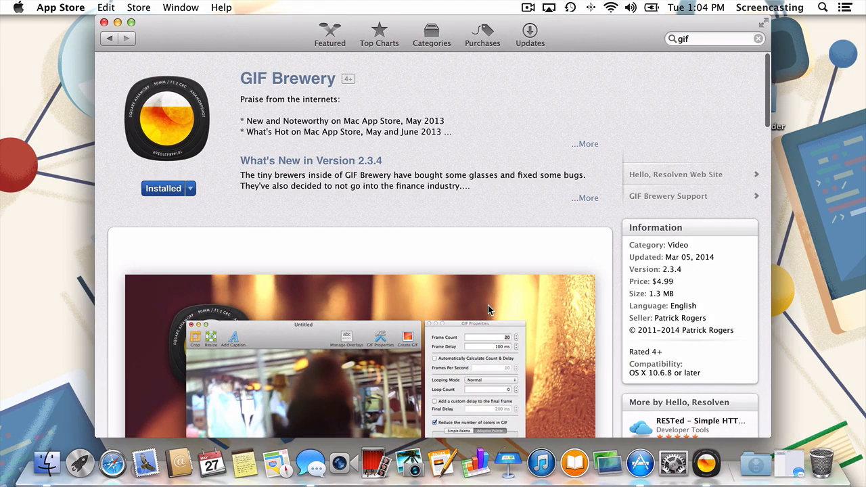
{"action": "scroll", "coordinate": [487, 305], "scroll_direction": "down", "scroll_amount": 8}
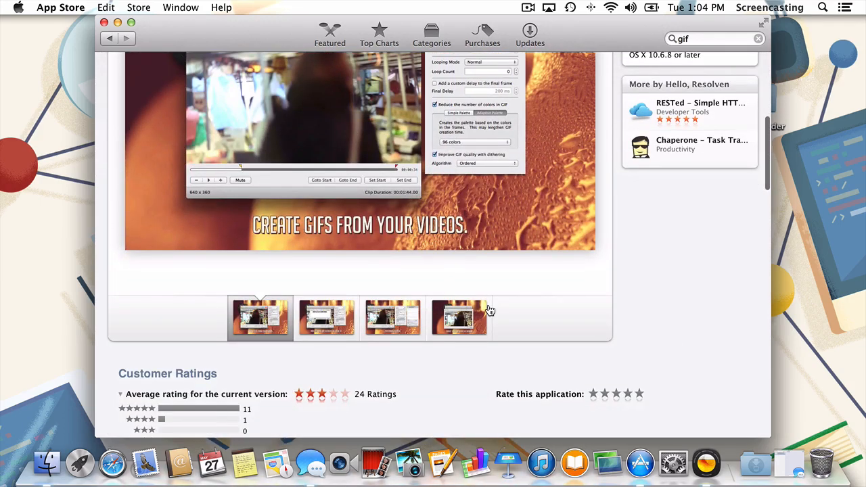
{"action": "scroll", "coordinate": [490, 310], "scroll_direction": "up", "scroll_amount": 10}
{"action": "key", "text": "super+q"}
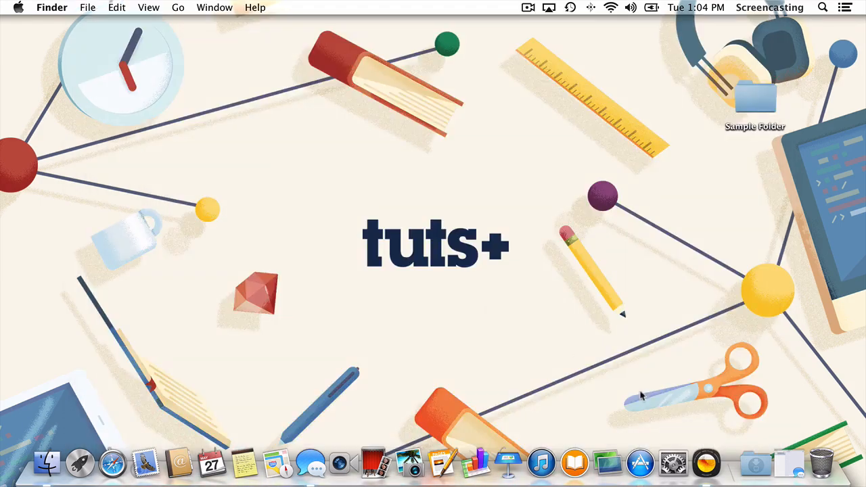
Step: Launch GIF Brewery and open the Screencast movie from Documents
{"action": "left_click", "coordinate": [706, 464]}
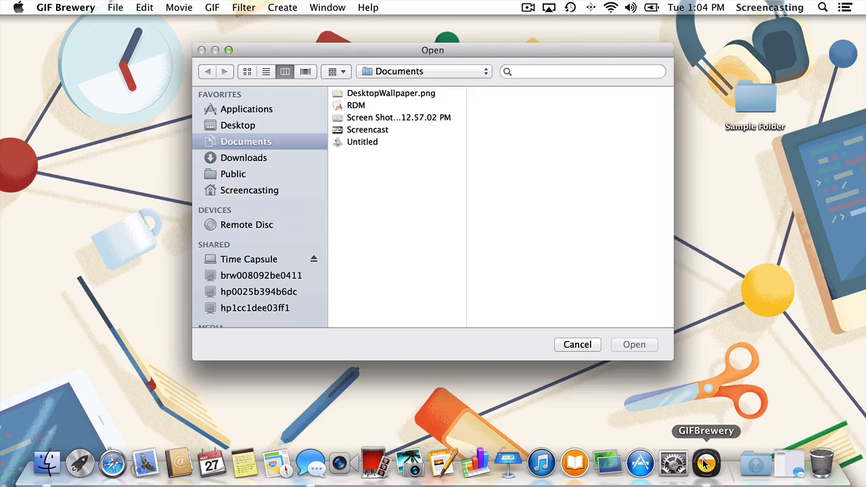
{"action": "left_click", "coordinate": [375, 131]}
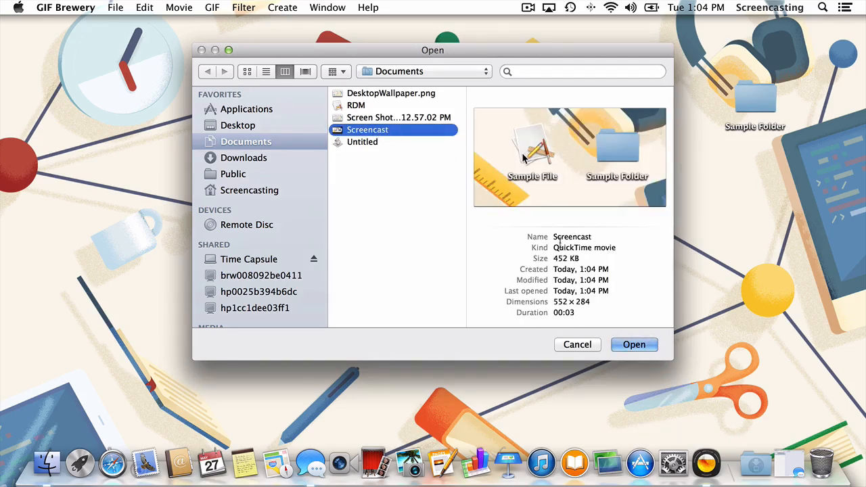
{"action": "left_click", "coordinate": [650, 347]}
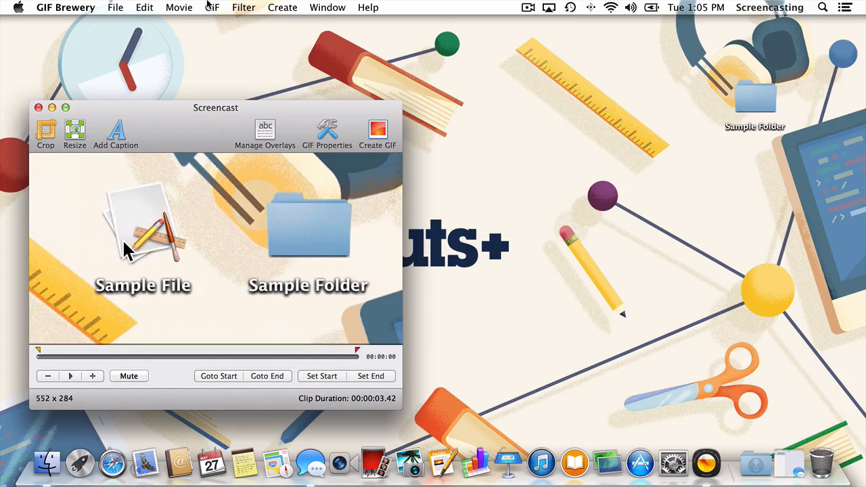
Step: Resize the GIF to 275 x 142 px and turn on automatic calculation of its frame count and delay
{"action": "left_click", "coordinate": [209, 5]}
{"action": "left_click", "coordinate": [221, 36]}
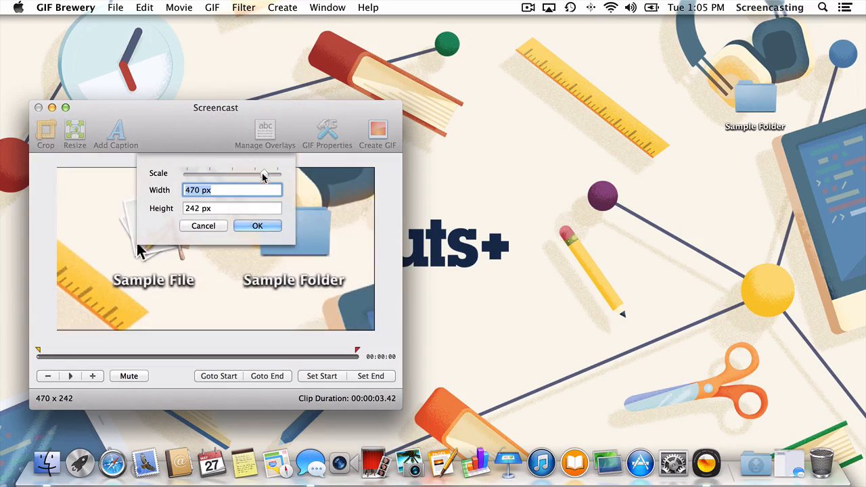
{"action": "left_click_drag", "start_coordinate": [263, 175], "coordinate": [233, 182]}
{"action": "left_click", "coordinate": [254, 224]}
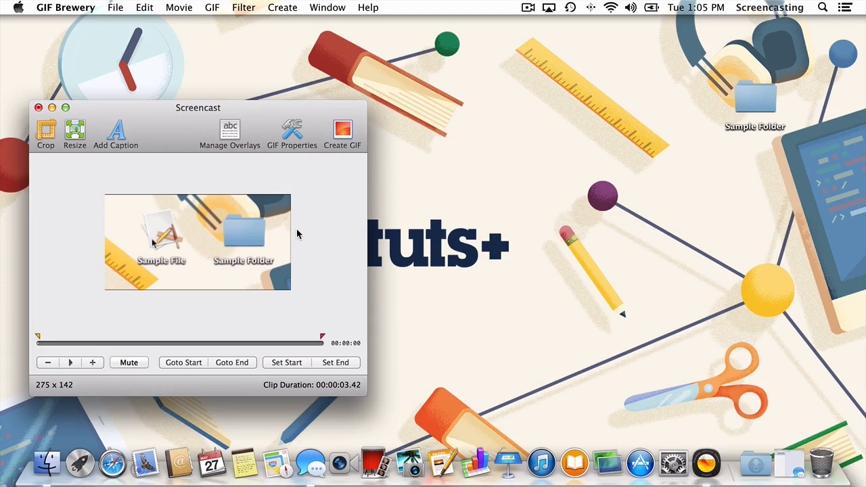
{"action": "left_click", "coordinate": [291, 138]}
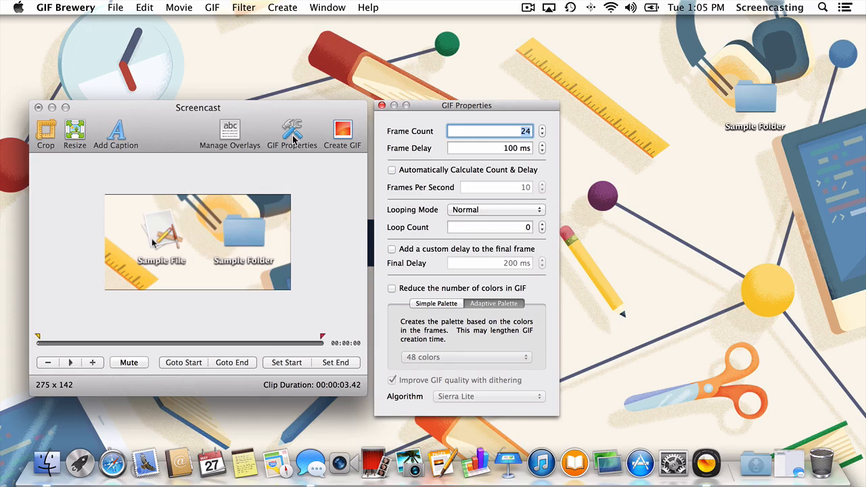
{"action": "left_click", "coordinate": [391, 172]}
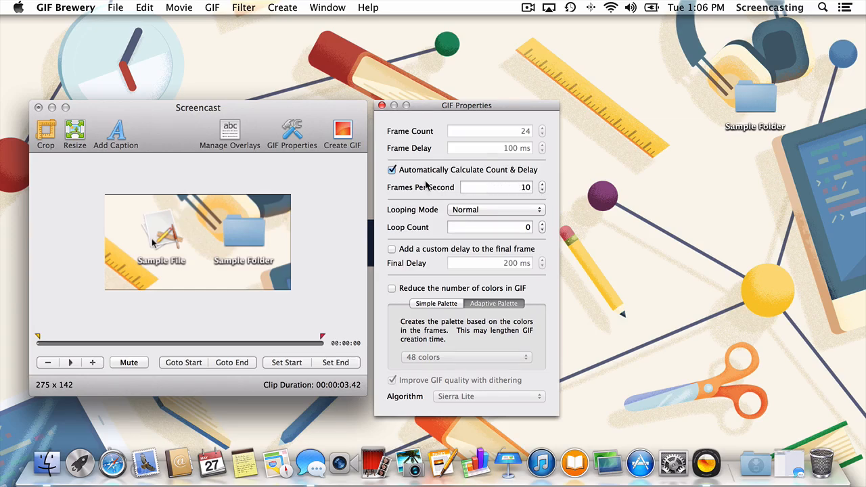
Step: Create the GIF, save it in Documents under the suggested name, and quit GIF Brewery without saving the project changes
{"action": "left_click", "coordinate": [341, 133]}
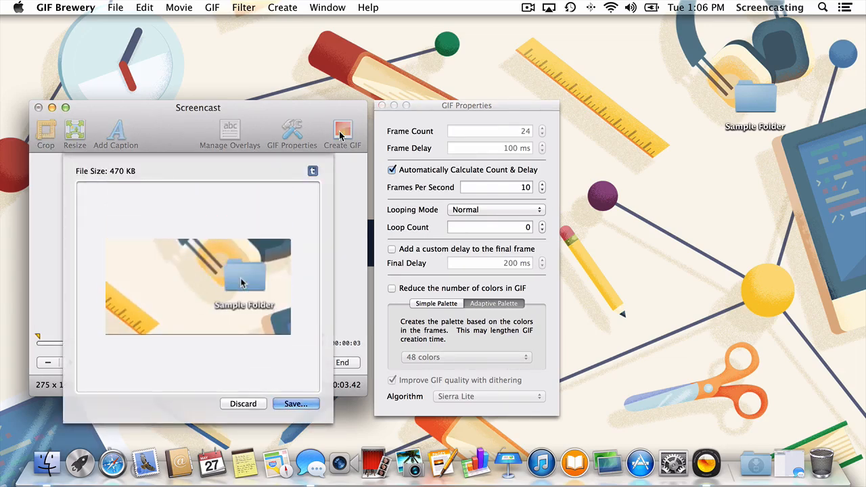
{"action": "left_click", "coordinate": [295, 404]}
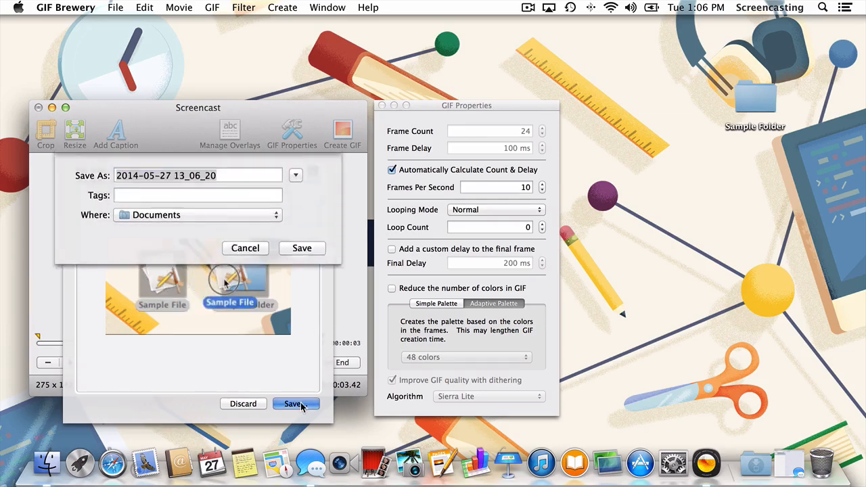
{"action": "left_click", "coordinate": [301, 249]}
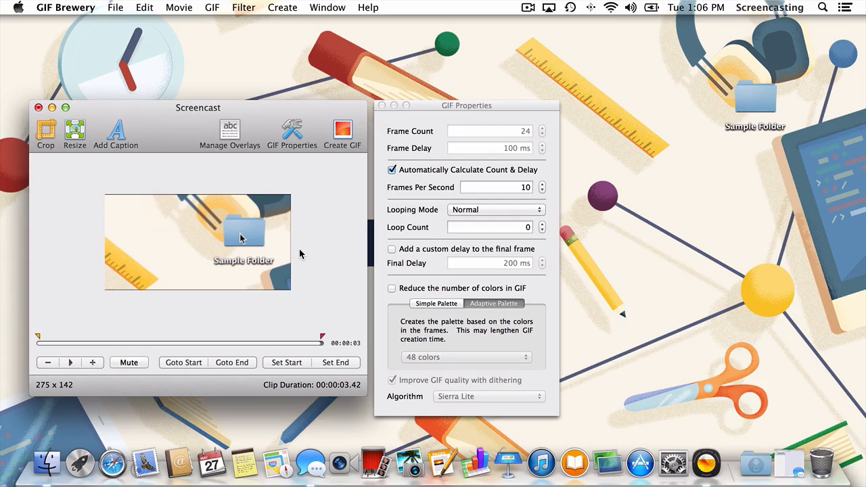
{"action": "key", "text": "super+q"}
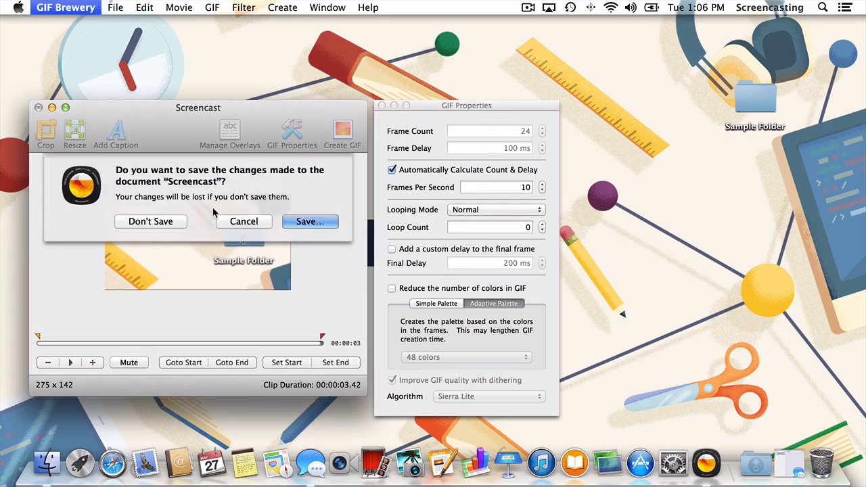
{"action": "left_click", "coordinate": [166, 220]}
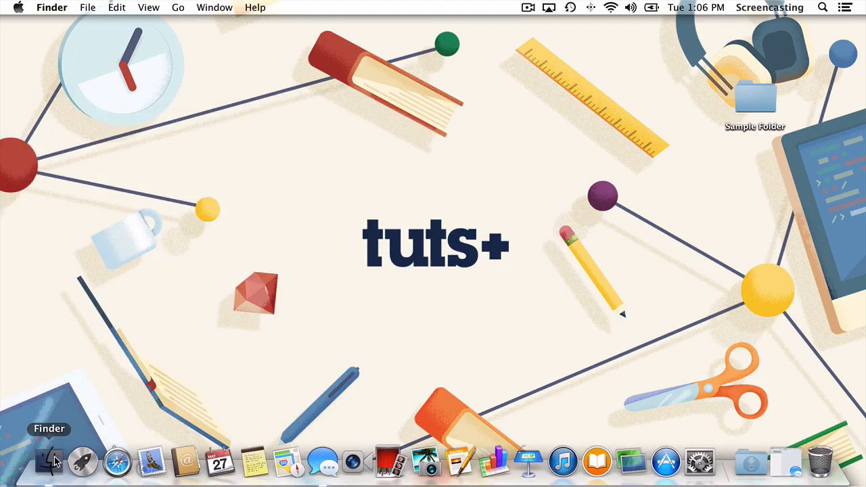
Step: Open the Documents folder in a Finder window and move the window aside to free up desktop space
{"action": "left_click", "coordinate": [47, 464]}
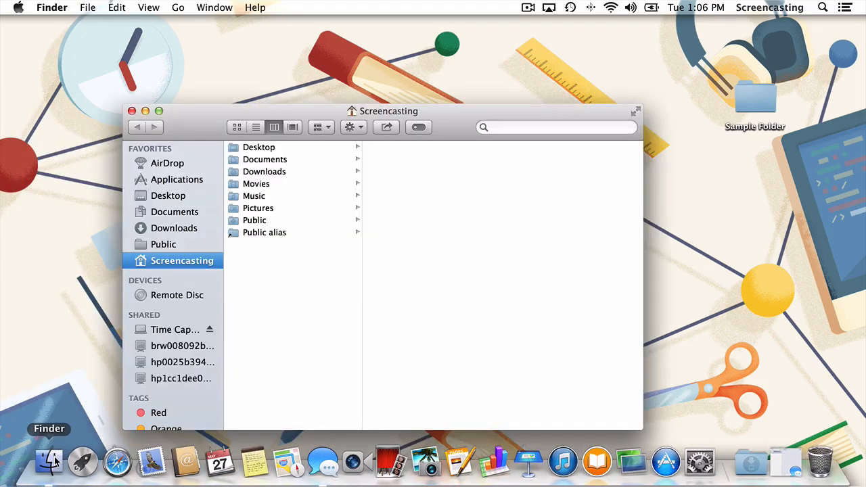
{"action": "left_click", "coordinate": [252, 159]}
{"action": "left_click_drag", "start_coordinate": [238, 116], "coordinate": [13, 118]}
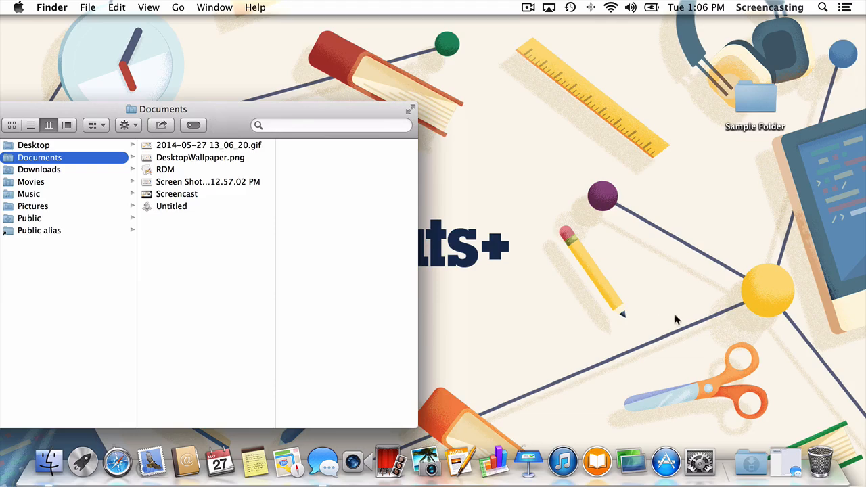
{"action": "left_click", "coordinate": [787, 473]}
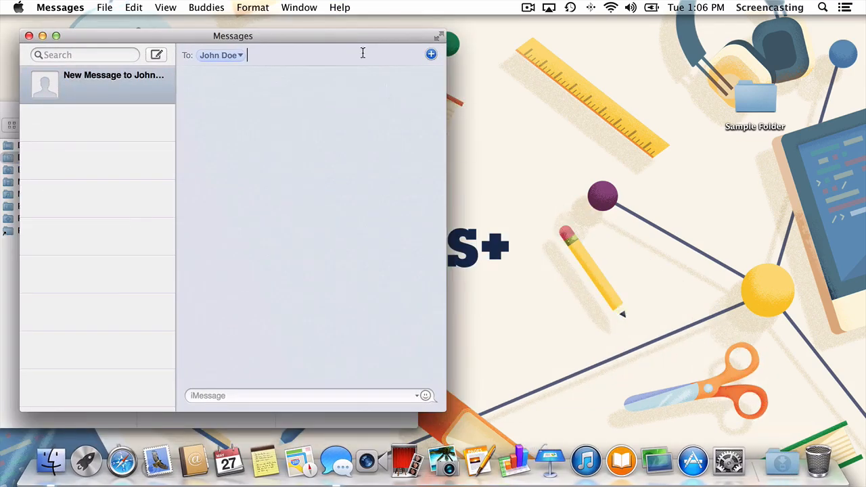
{"action": "left_click_drag", "start_coordinate": [333, 35], "coordinate": [749, 59]}
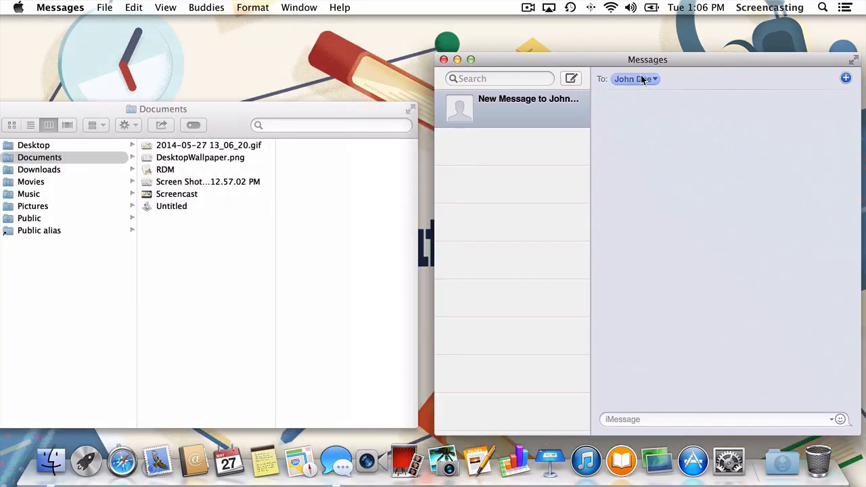
{"action": "left_click_drag", "start_coordinate": [214, 146], "coordinate": [635, 419]}
{"action": "key", "text": "Return"}
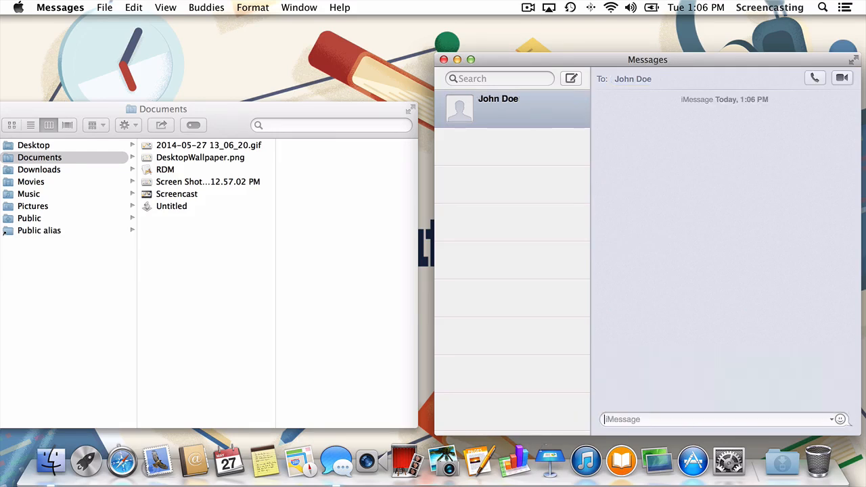